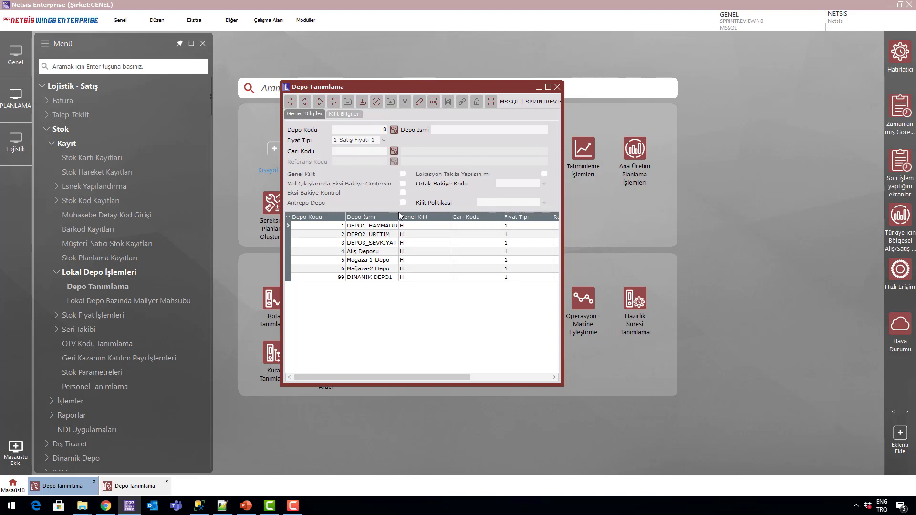
# Set the Kilit Politikası of warehouse 3, DEPO3_SEVKIYAT, to Kilitliler Seçilsin
pyautogui.click(345, 242)
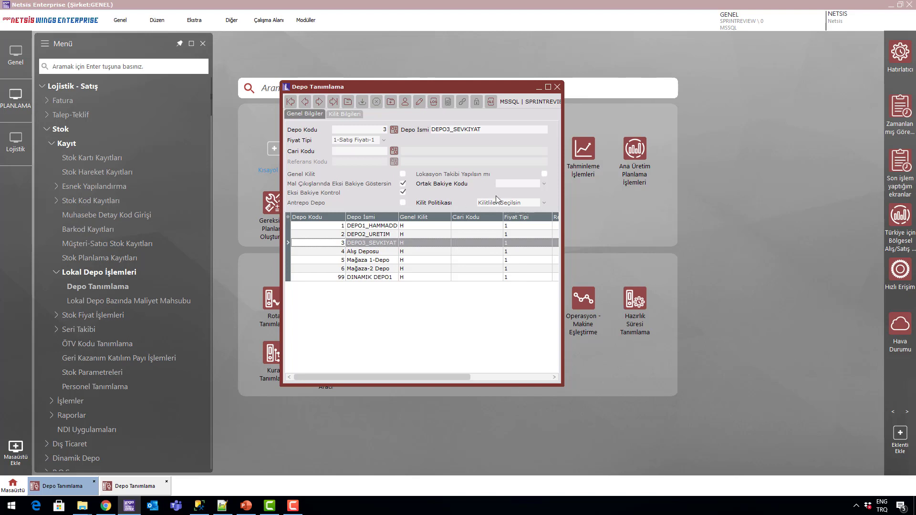
pyautogui.click(514, 203)
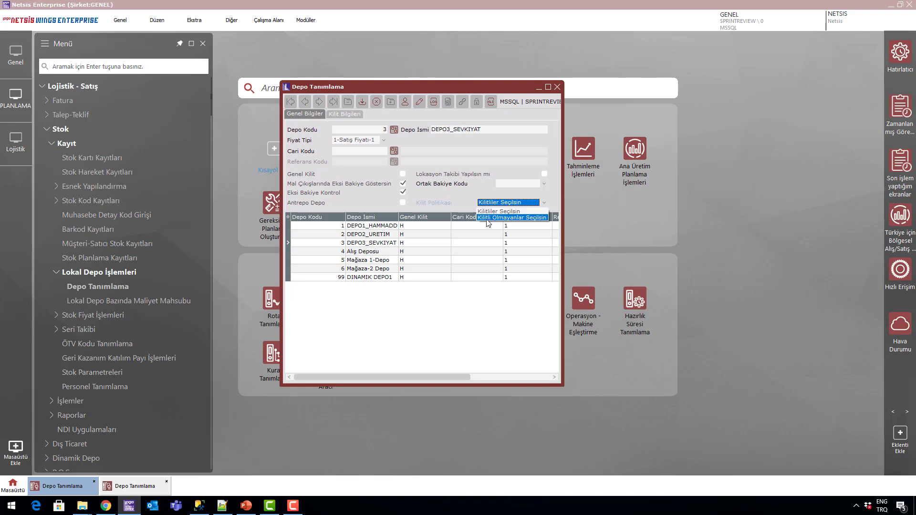
pyautogui.click(508, 215)
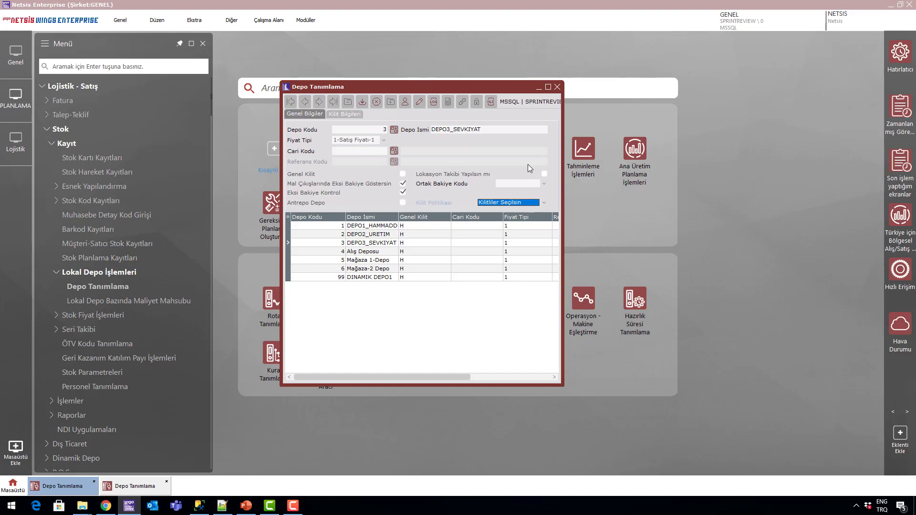
pyautogui.click(514, 205)
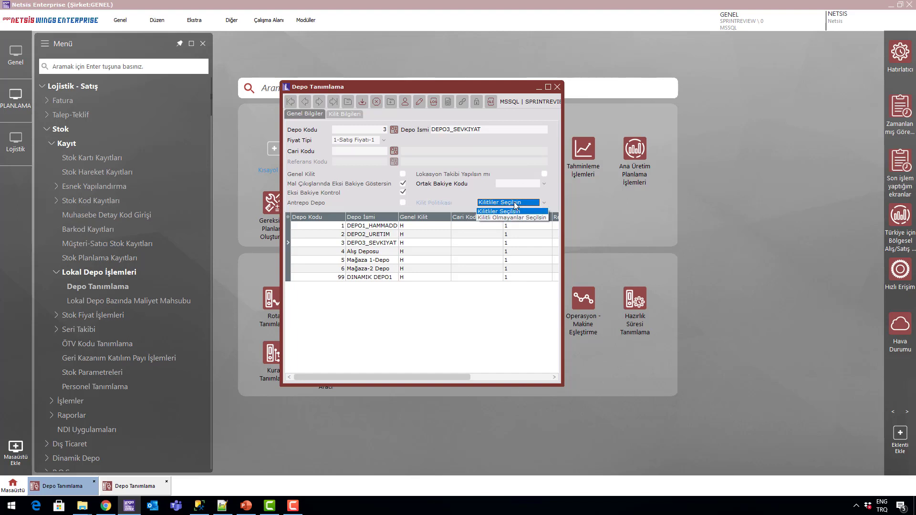
pyautogui.click(535, 218)
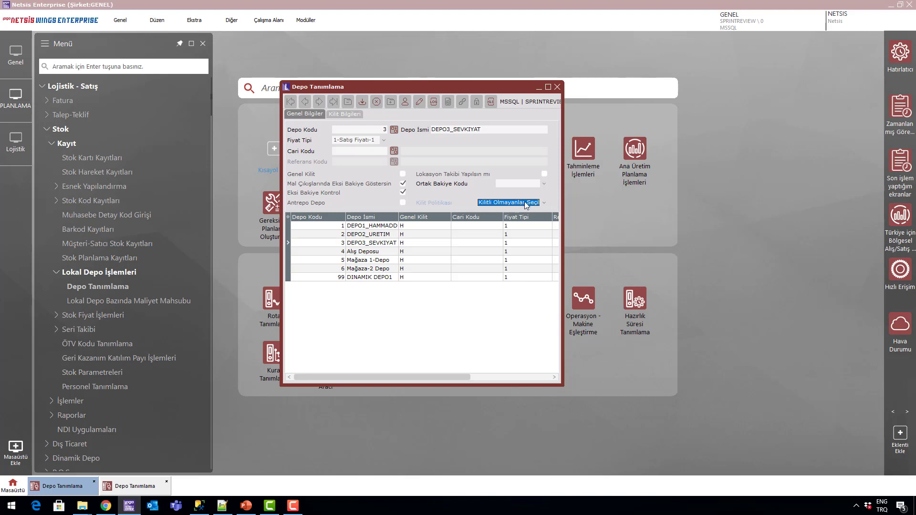
pyautogui.click(534, 202)
pyautogui.click(506, 212)
pyautogui.press('Return')
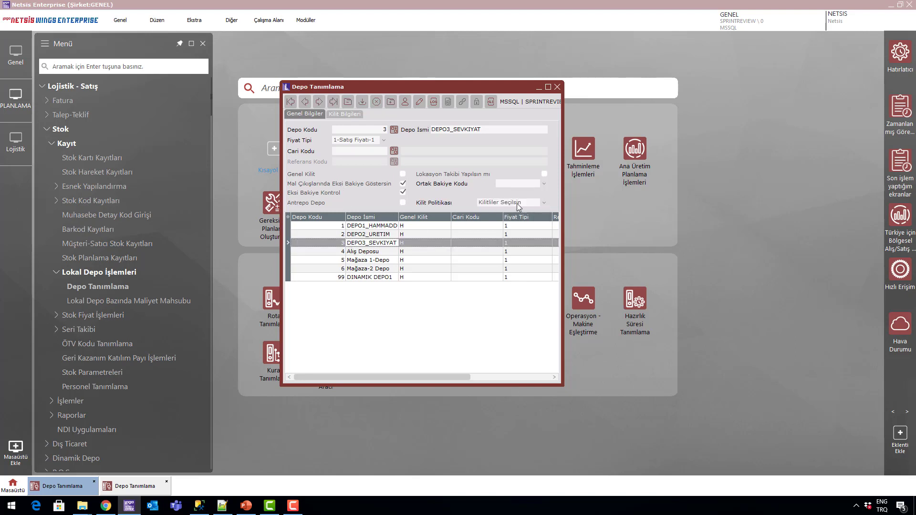
# In the warehouse's lock details, set Kullanıcı Tipi to Tüm Kullanıcılar
pyautogui.click(347, 114)
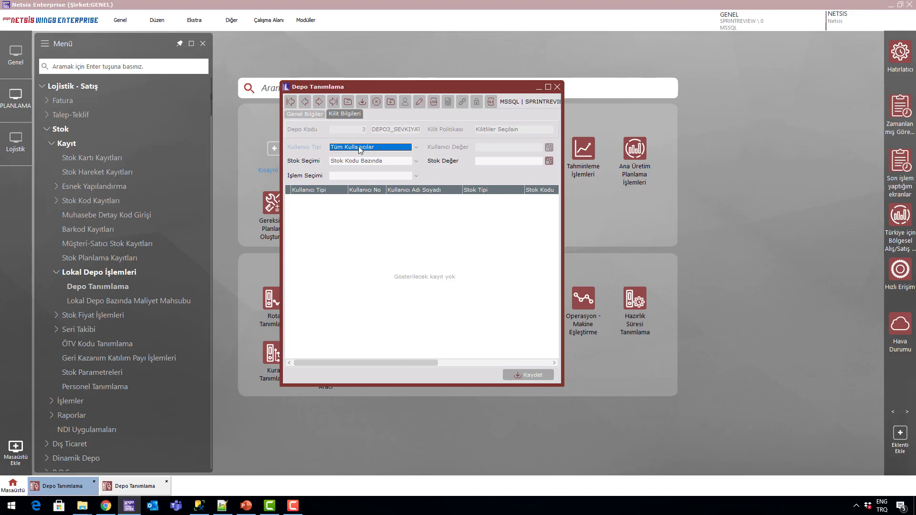
pyautogui.click(382, 150)
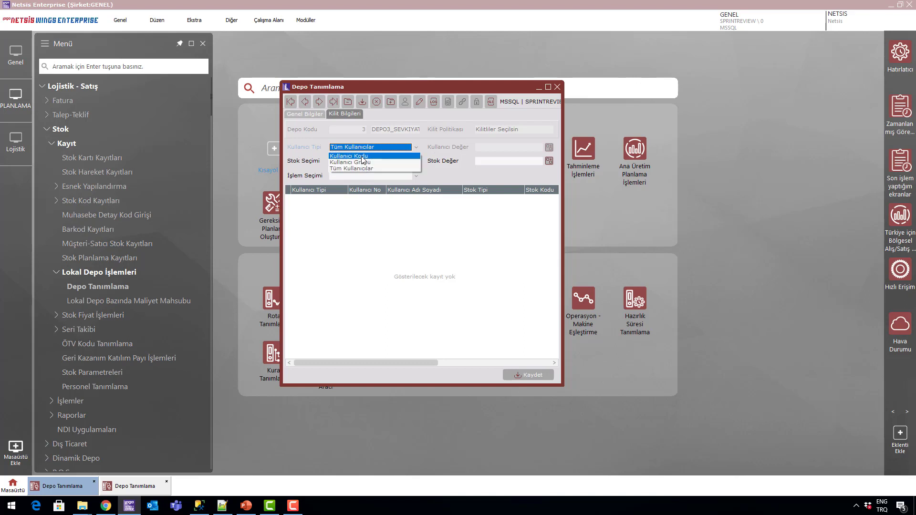
pyautogui.click(370, 162)
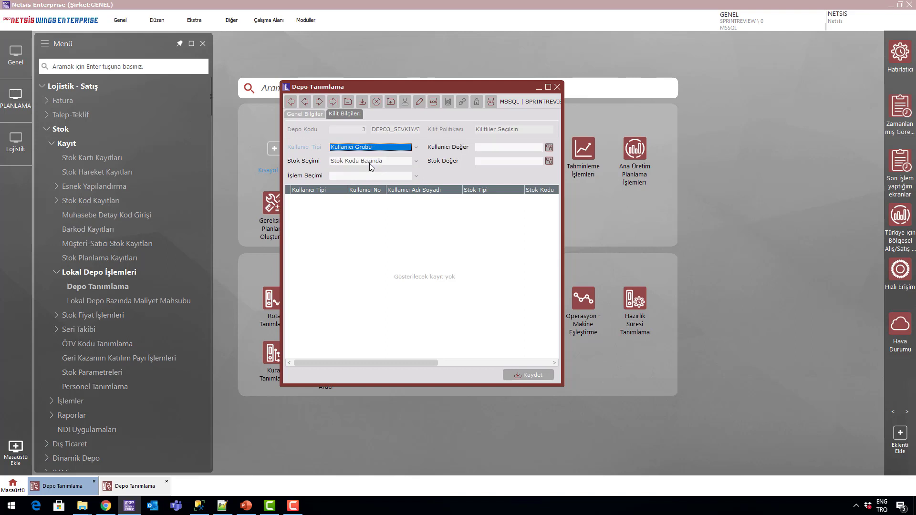
pyautogui.click(399, 148)
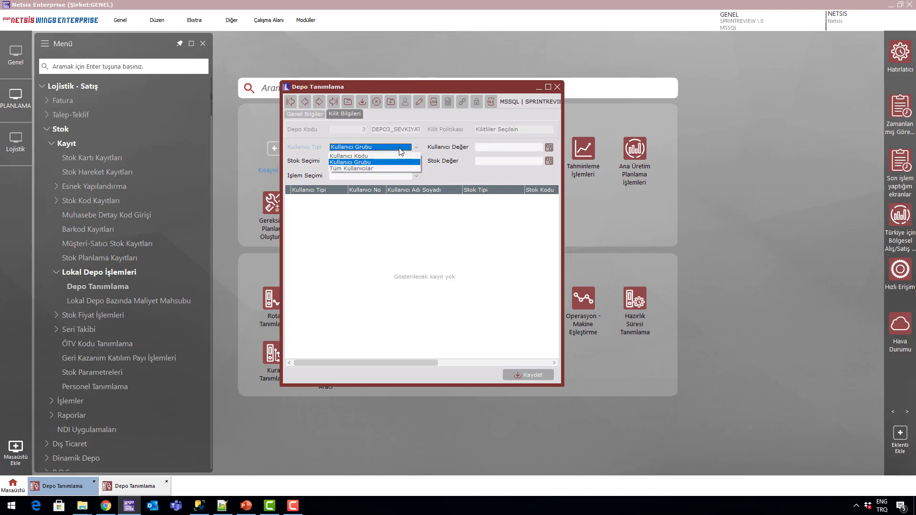
pyautogui.click(367, 168)
pyautogui.press('Tab')
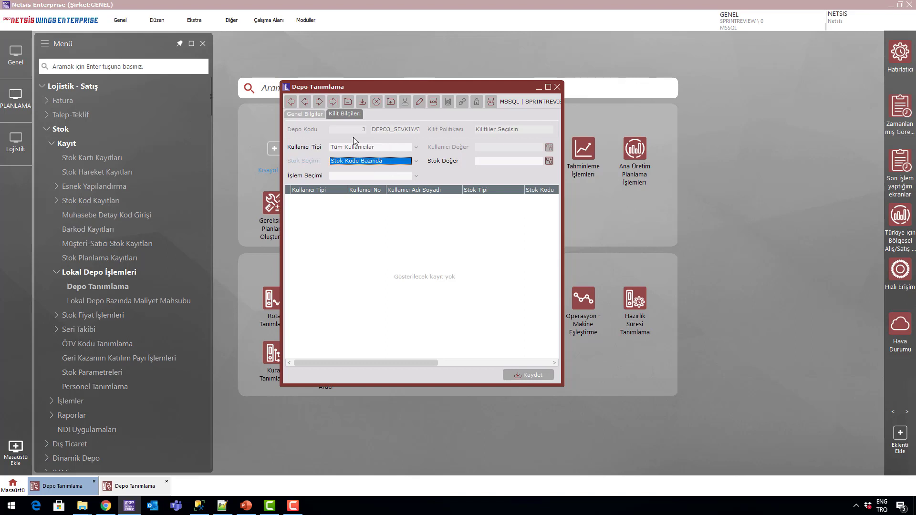
# Set Stok Seçimi to Stok Kodu Bazında and enter MAMUL1 as the Stok Değer for the lock
pyautogui.click(394, 160)
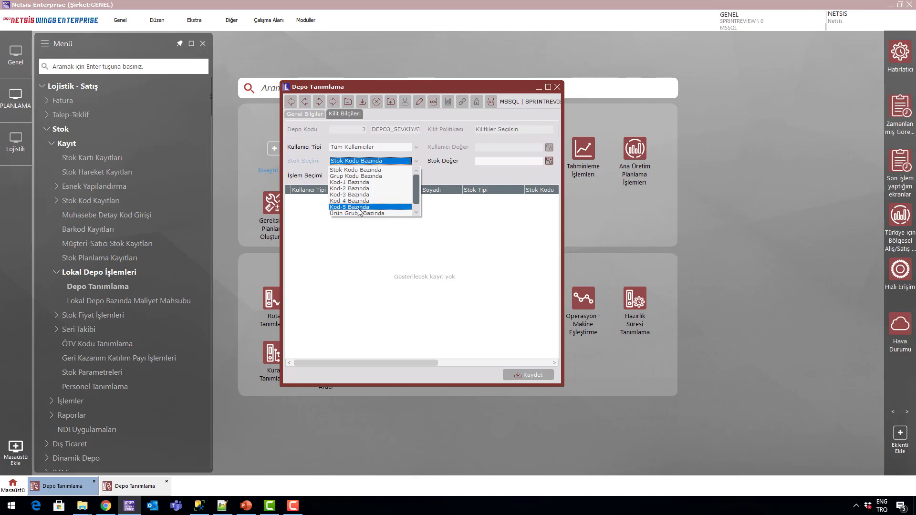
pyautogui.moveTo(413, 188); pyautogui.dragTo(414, 204)
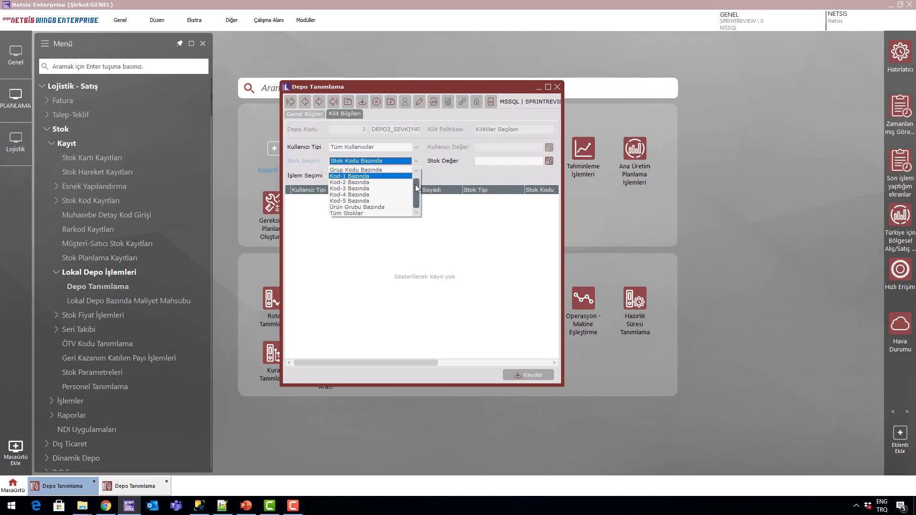
pyautogui.click(416, 170)
pyautogui.click(382, 170)
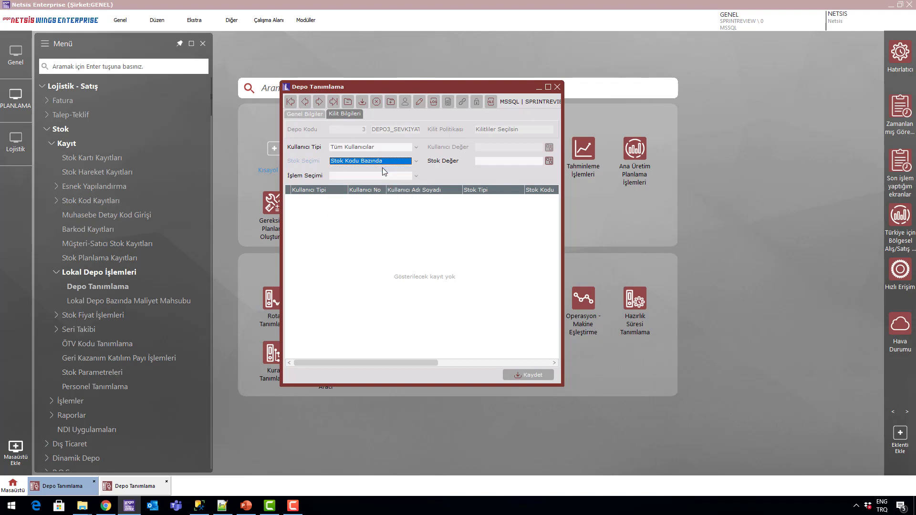
pyautogui.press('Tab')
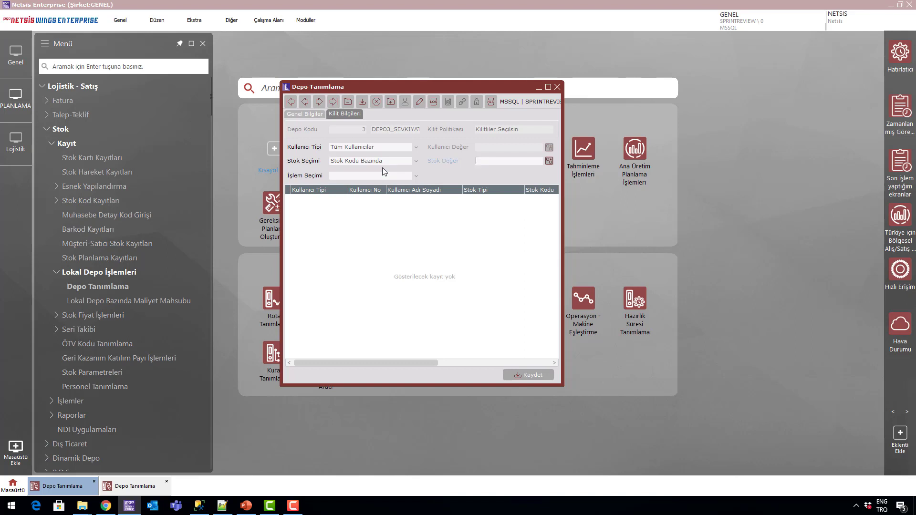
pyautogui.write('MAMUL')
pyautogui.press('Tab')
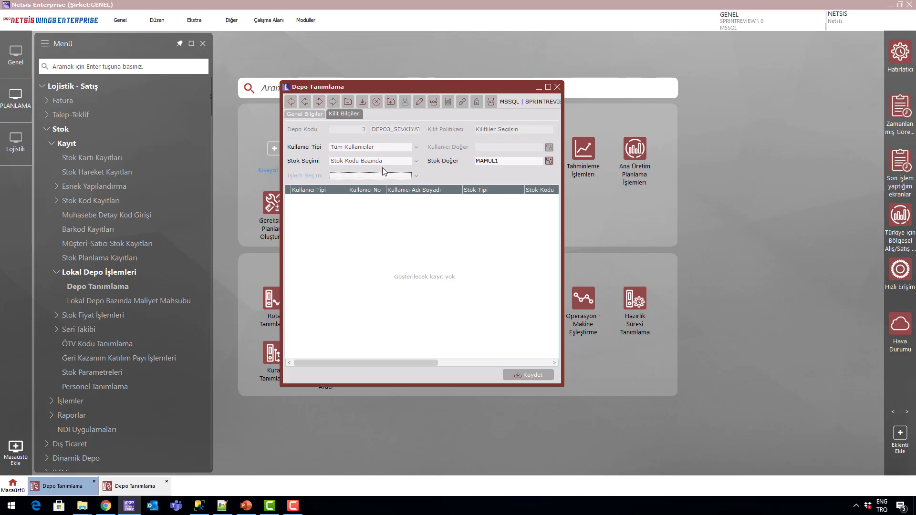
# Choose Müşteri Siparişleri as the İşlem Seçimi and add the lock entry to the list
pyautogui.click(402, 177)
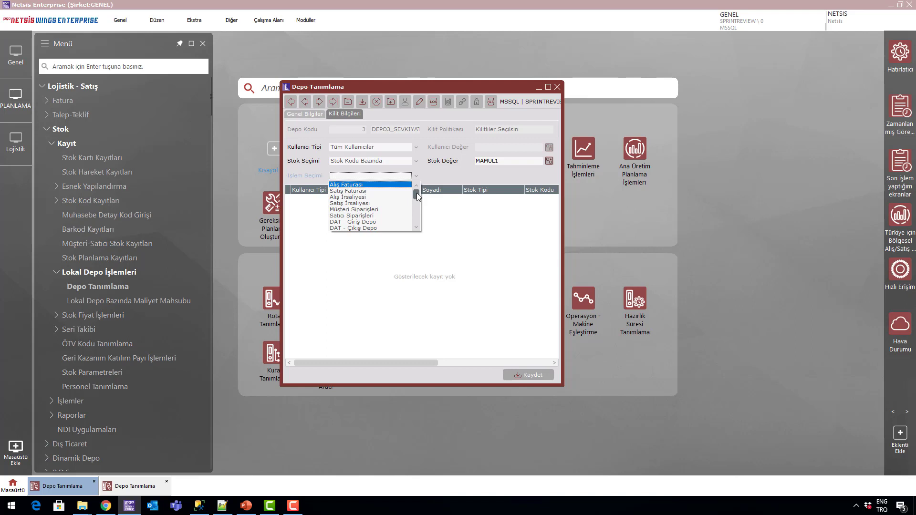
pyautogui.press('Down')
pyautogui.press('Down')
pyautogui.moveTo(417, 193); pyautogui.dragTo(428, 225)
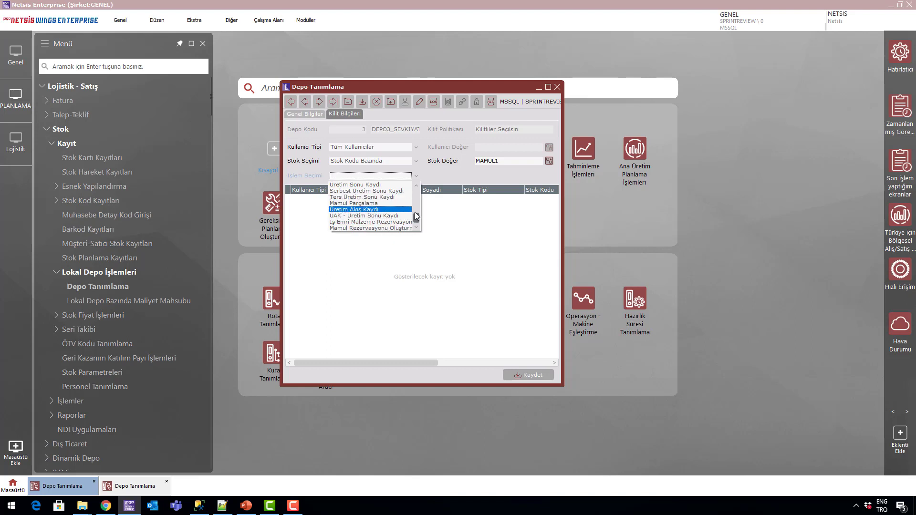
pyautogui.moveTo(417, 217); pyautogui.dragTo(421, 191)
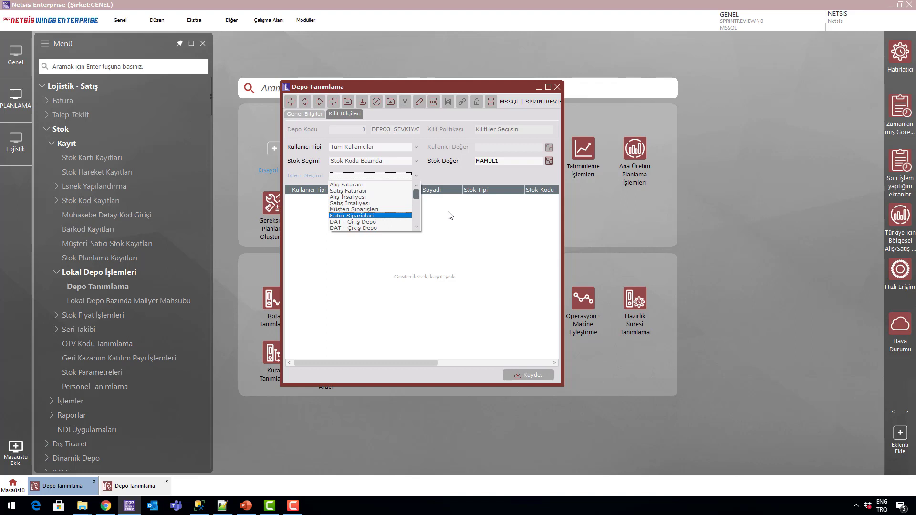
pyautogui.click(387, 209)
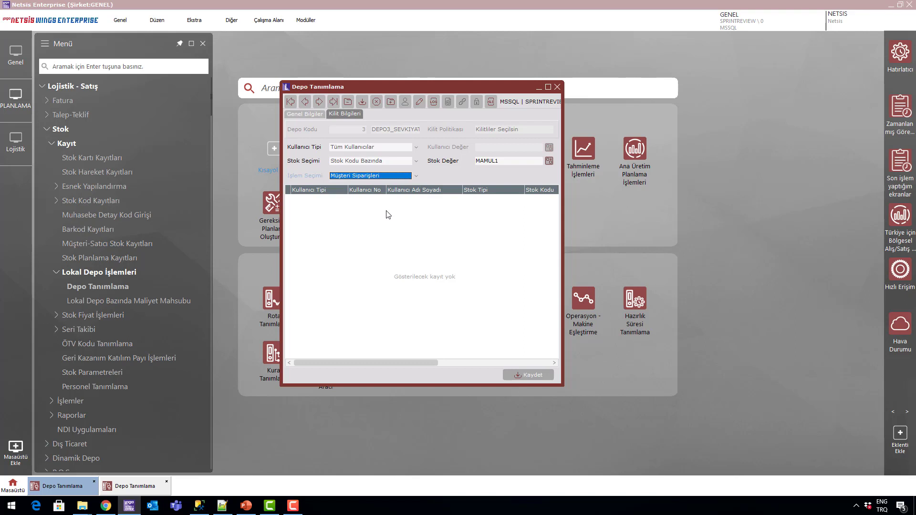
pyautogui.press('Return')
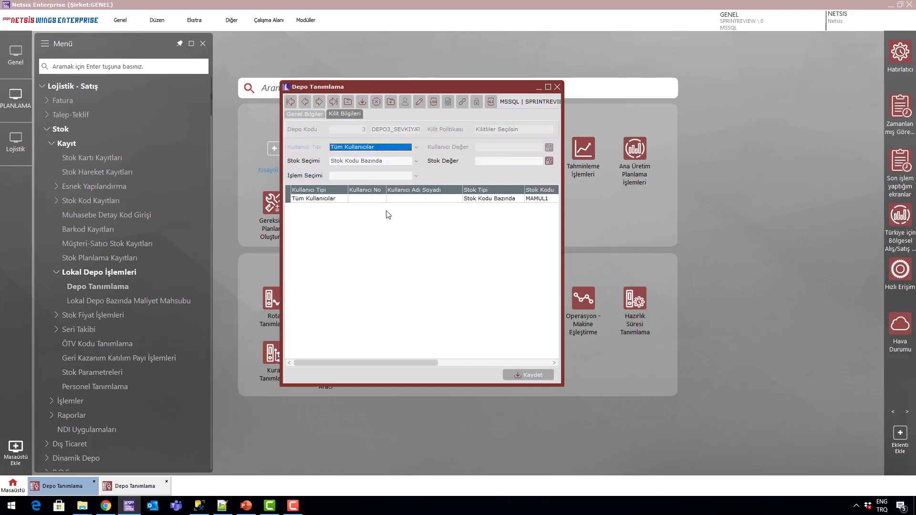
# Save the MAMUL1 lock entry for the warehouse and minimize the Depo Tanımlama window
pyautogui.click(347, 198)
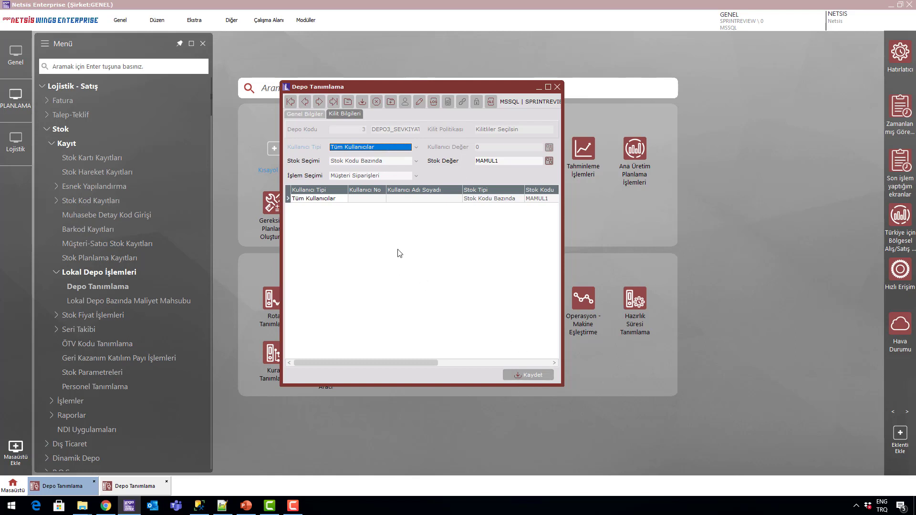
pyautogui.click(535, 375)
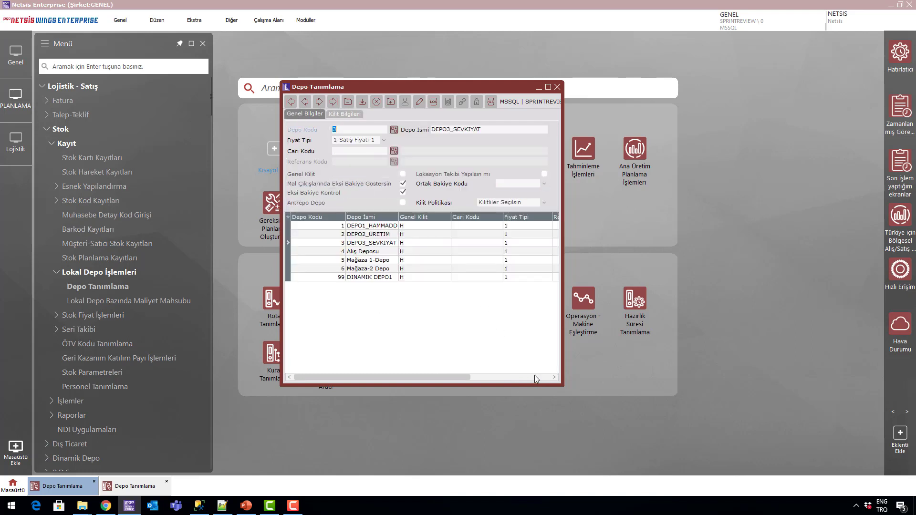
pyautogui.click(538, 88)
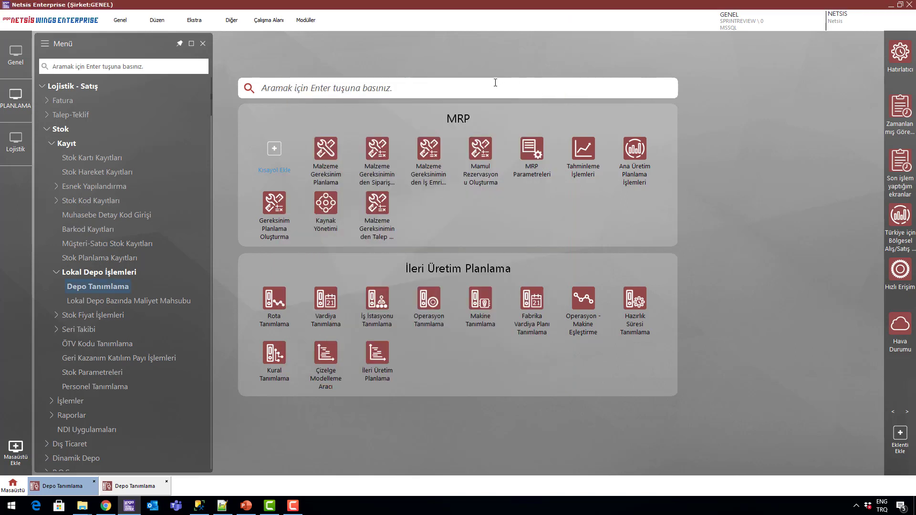
# Search the applications for MÜŞTERİ and open Müşteri Siparişleri
pyautogui.click(552, 86)
pyautogui.write('MÜŞTERİ')
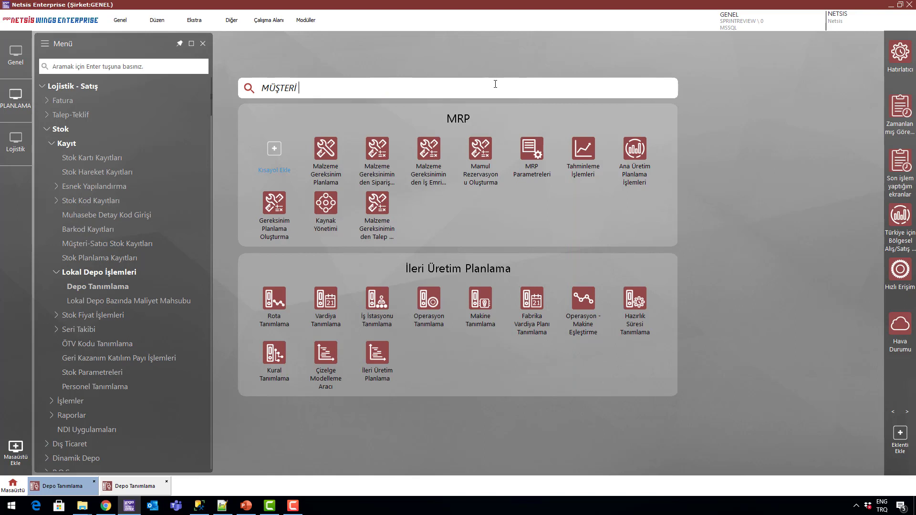
pyautogui.press('Return')
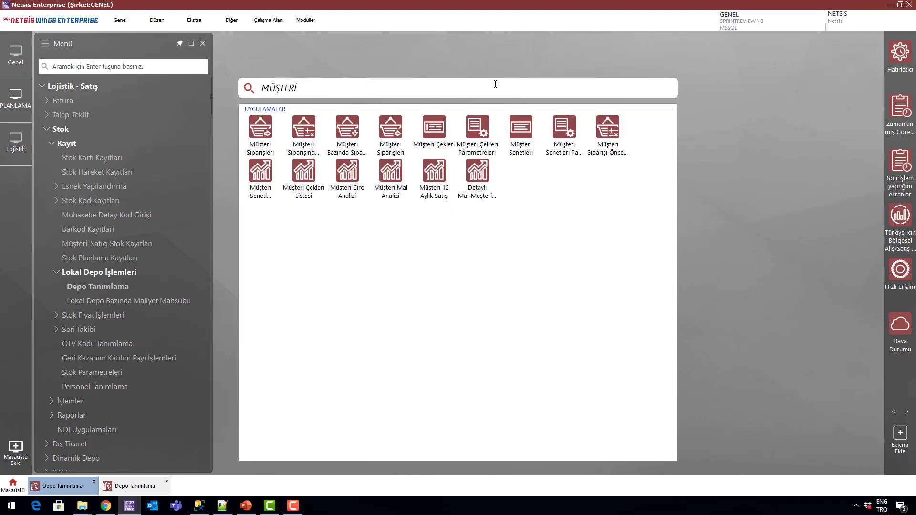
pyautogui.click(257, 128)
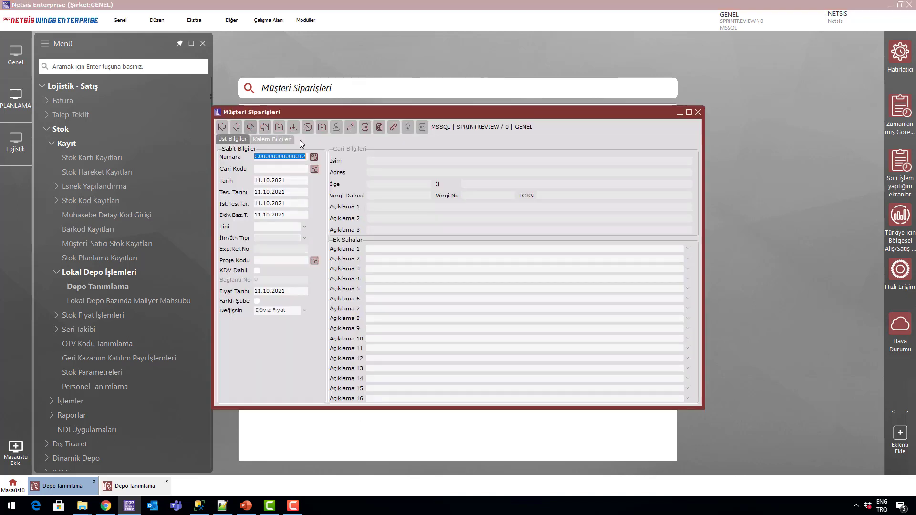
# Enter the customer's account code in the new order's header, accept the remaining defaults and proceed to the line items
pyautogui.write('S')
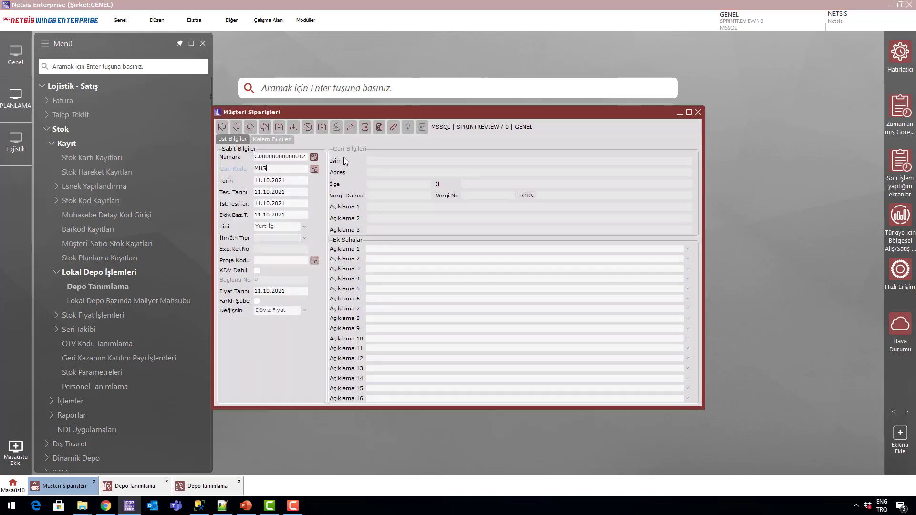
pyautogui.write('TERI_1')
pyautogui.press('Return')
pyautogui.press('Return')
pyautogui.press('Return')
pyautogui.press('Return')
pyautogui.press('Return')
pyautogui.press('Return')
pyautogui.press('Return')
pyautogui.press('Return')
pyautogui.press('Return')
pyautogui.press('Return')
pyautogui.press('Return')
pyautogui.press('Return')
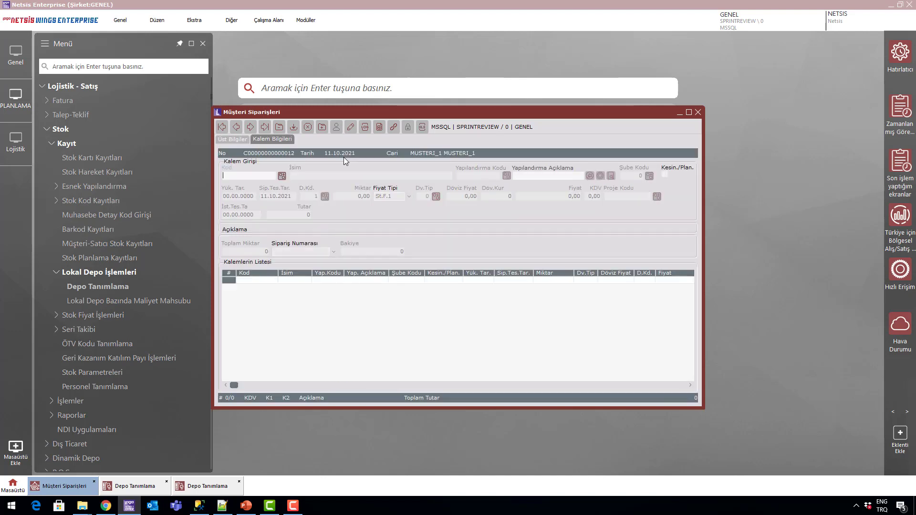
# Enter item code MAMUL1 on the order line with loading date 09.10.2021, keeping the default delivery date
pyautogui.write('MAMUL')
pyautogui.write('1')
pyautogui.press('Return')
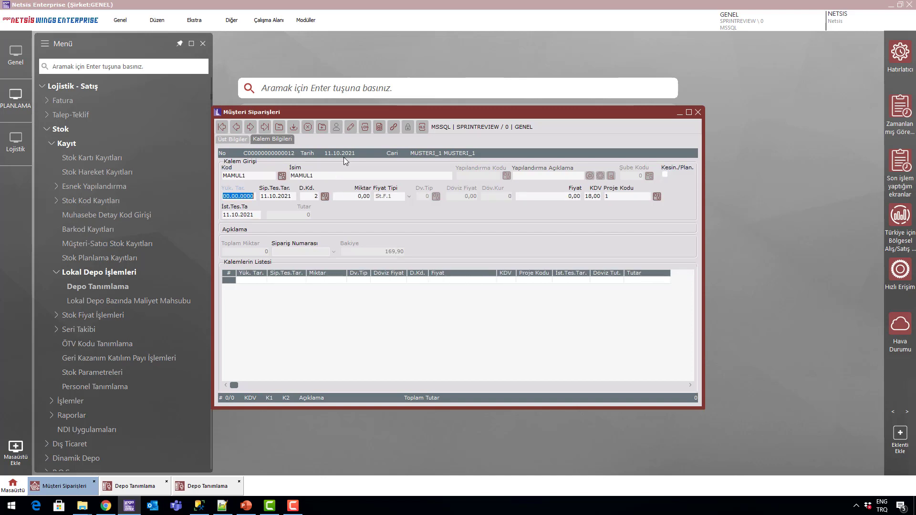
pyautogui.write('09.10.2021')
pyautogui.press('Return')
pyautogui.press('Return')
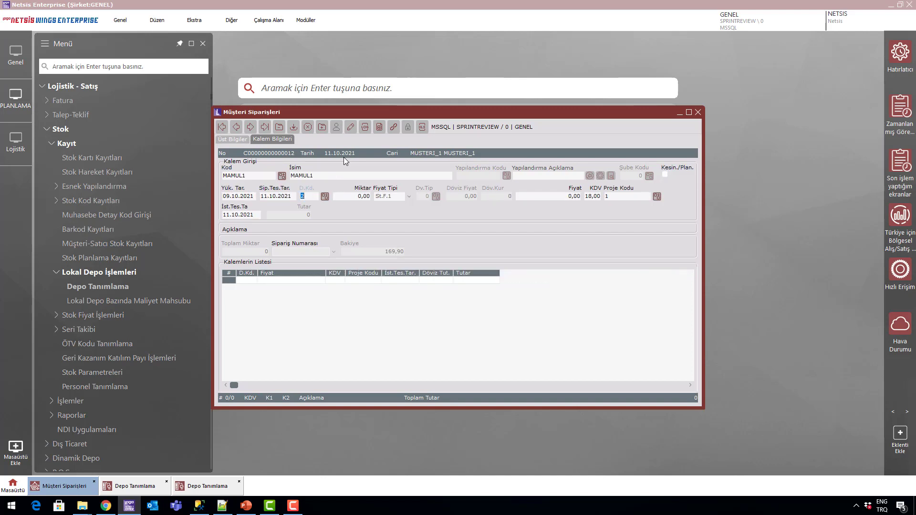
# Keep warehouse 2, set the quantity to 10 and the price to 1, and add the MAMUL1 line to the order
pyautogui.press('Return')
pyautogui.write('10')
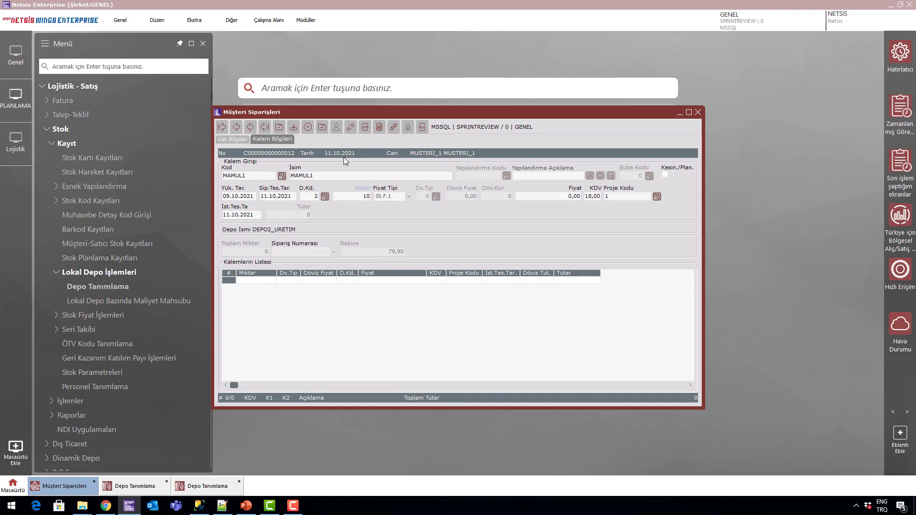
pyautogui.press('Return')
pyautogui.press('Return')
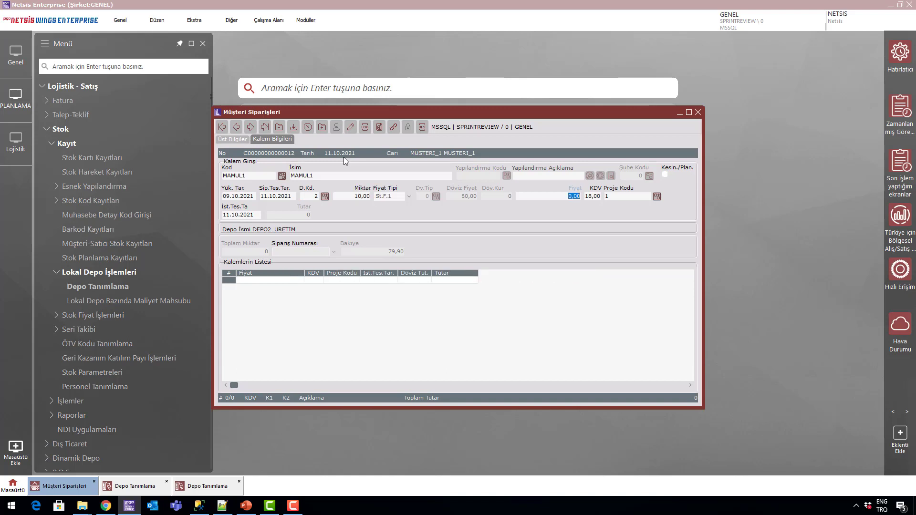
pyautogui.write('1')
pyautogui.press('Return')
pyautogui.press('Return')
pyautogui.press('Return')
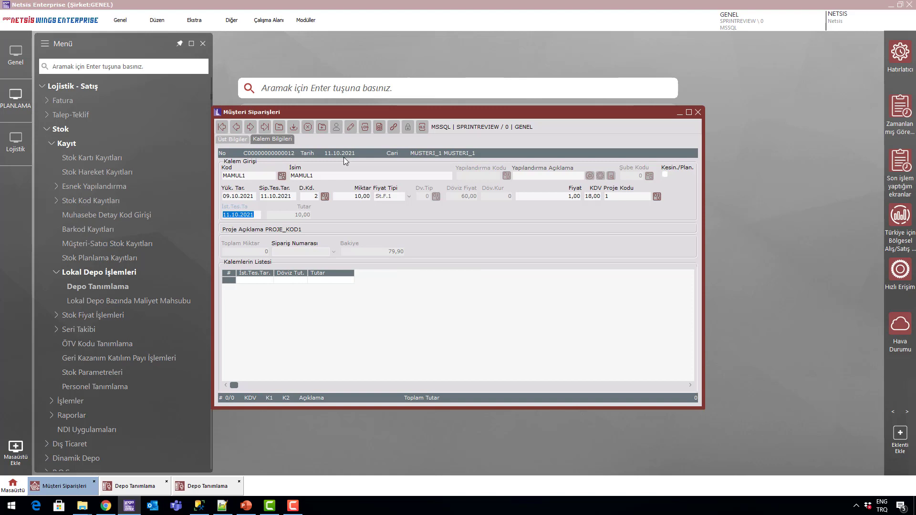
pyautogui.press('Return')
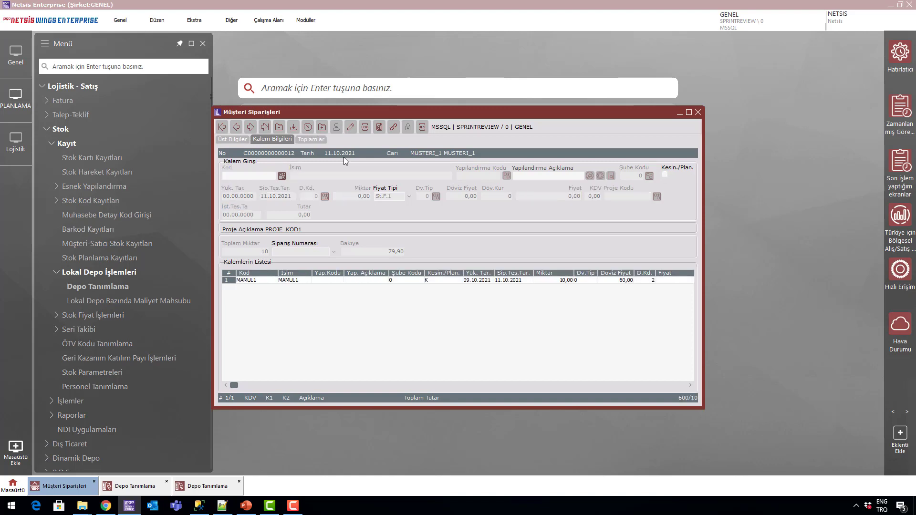
# Start a second order line for item MAMUL1 with loading date 09.10.2021 and set its warehouse to 3
pyautogui.write('MAMUL1')
pyautogui.press('Return')
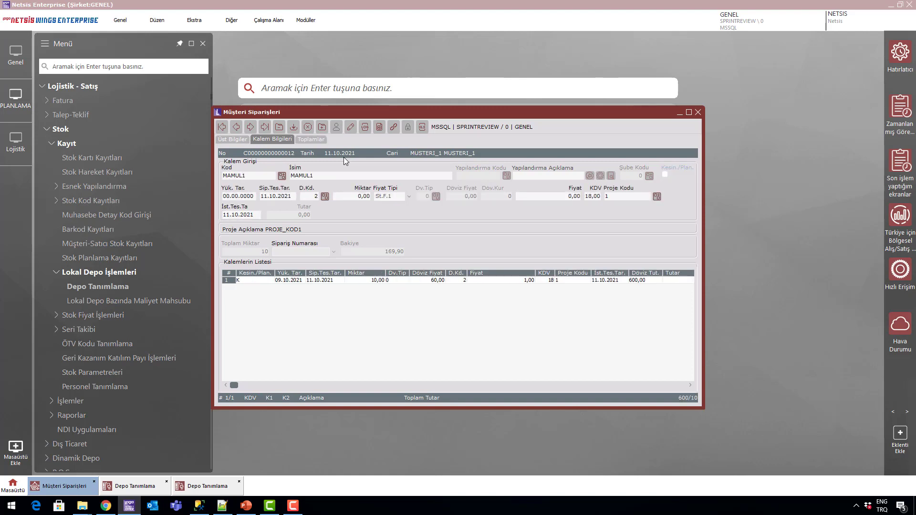
pyautogui.press('Return')
pyautogui.press('Return')
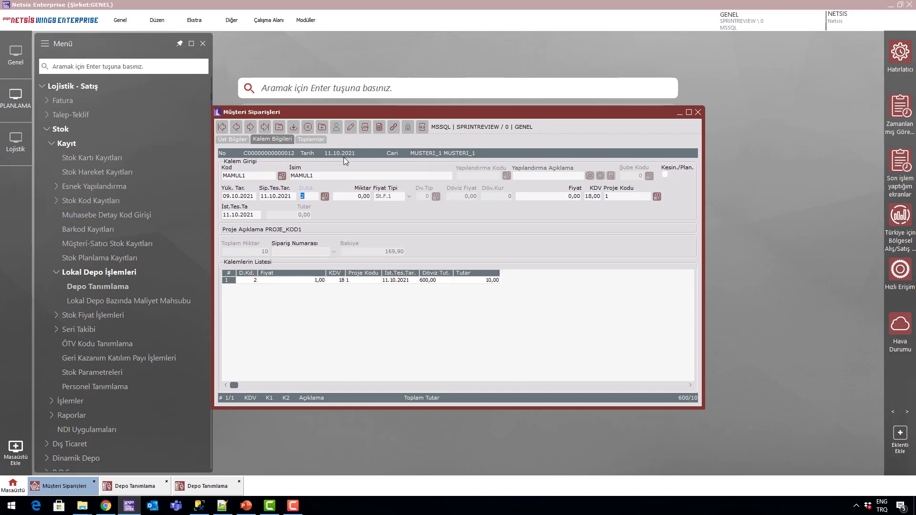
pyautogui.write('3')
pyautogui.press('Return')
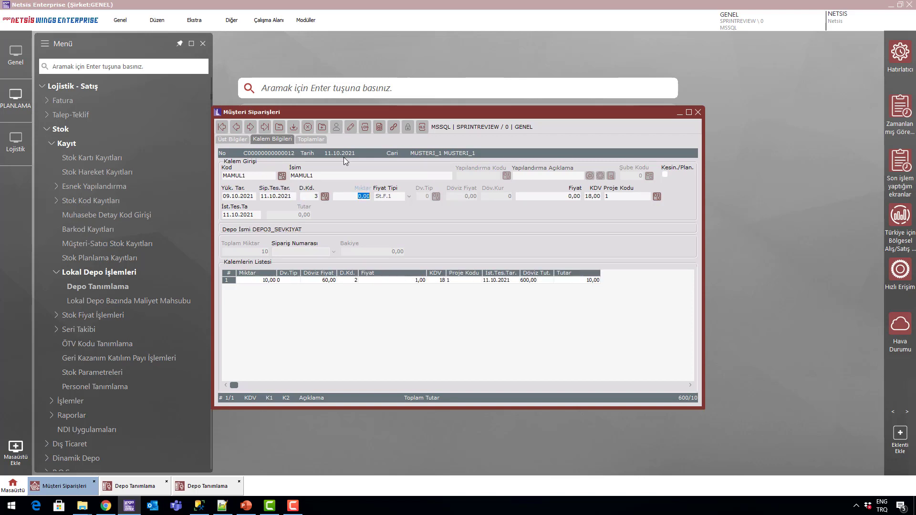
# Set the quantity to 1 and the price to 10, and try to add the MAMUL1 line for warehouse 3
pyautogui.write('1')
pyautogui.press('Return')
pyautogui.press('Return')
pyautogui.press('Return')
pyautogui.press('Return')
pyautogui.press('Return')
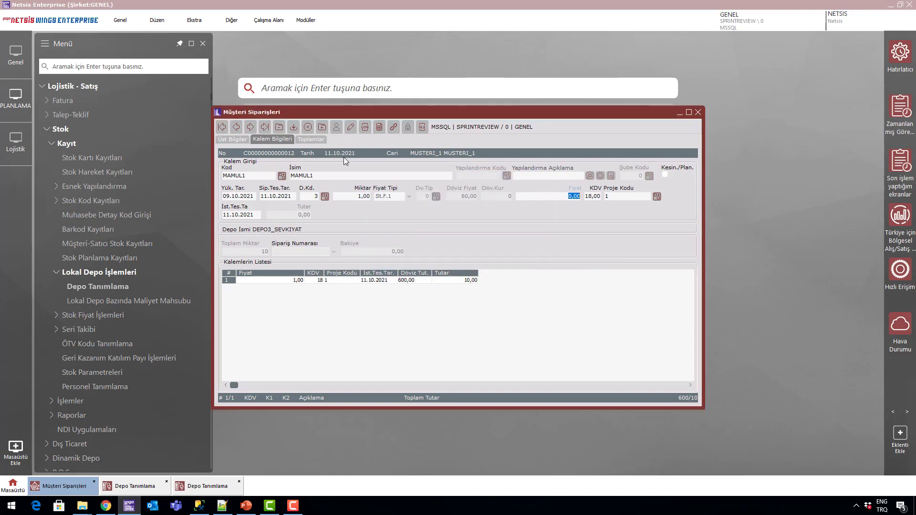
pyautogui.press('Return')
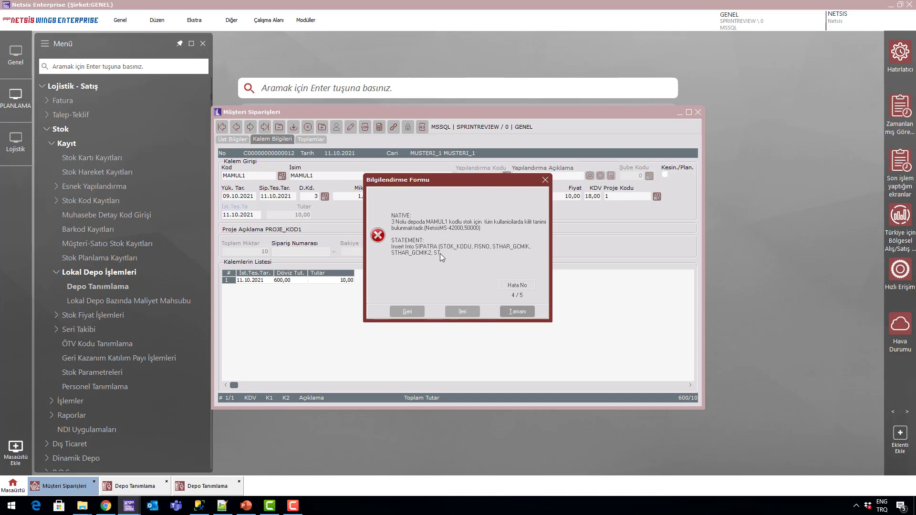
pyautogui.click(517, 312)
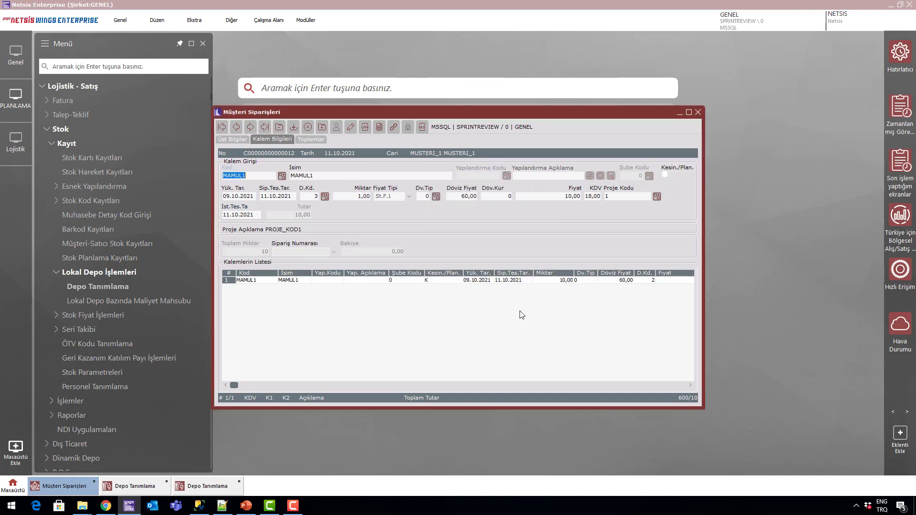
# Replace the line's item code with MAMUL2, keep the loading and delivery dates, and set the warehouse to 3
pyautogui.write('MAMUL2')
pyautogui.press('Return')
pyautogui.press('Return')
pyautogui.press('Return')
pyautogui.press('Return')
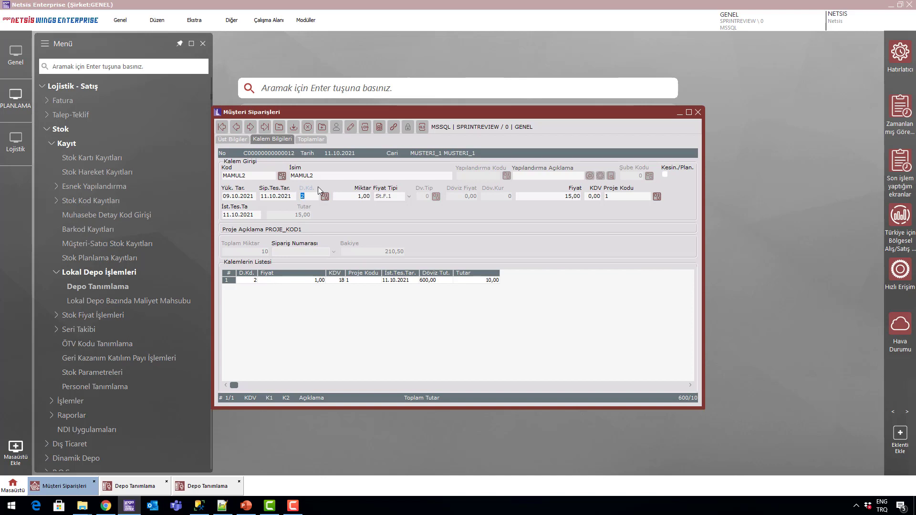
pyautogui.write('3')
pyautogui.press('Return')
# Keep quantity 1 and price 15, add the MAMUL2 line to the order, and move the order window higher
pyautogui.press('Return')
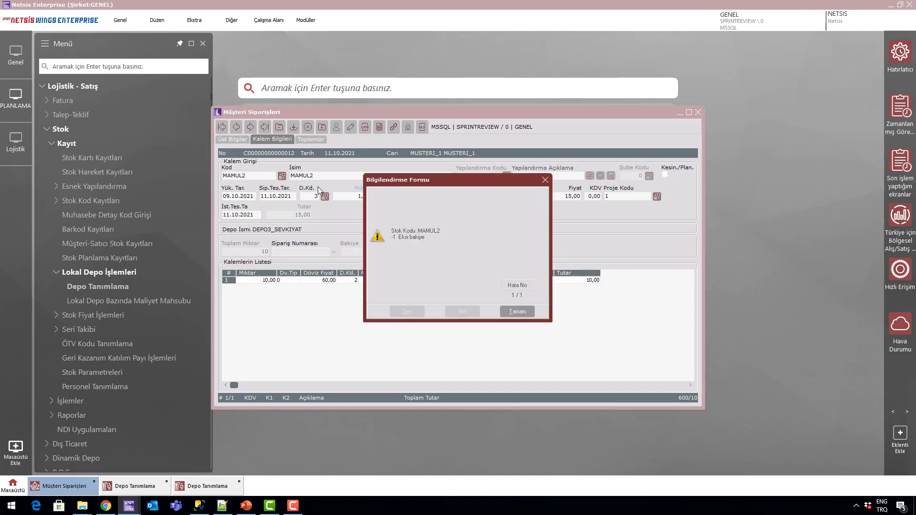
pyautogui.press('Return')
pyautogui.press('Return')
pyautogui.press('Return')
pyautogui.press('Return')
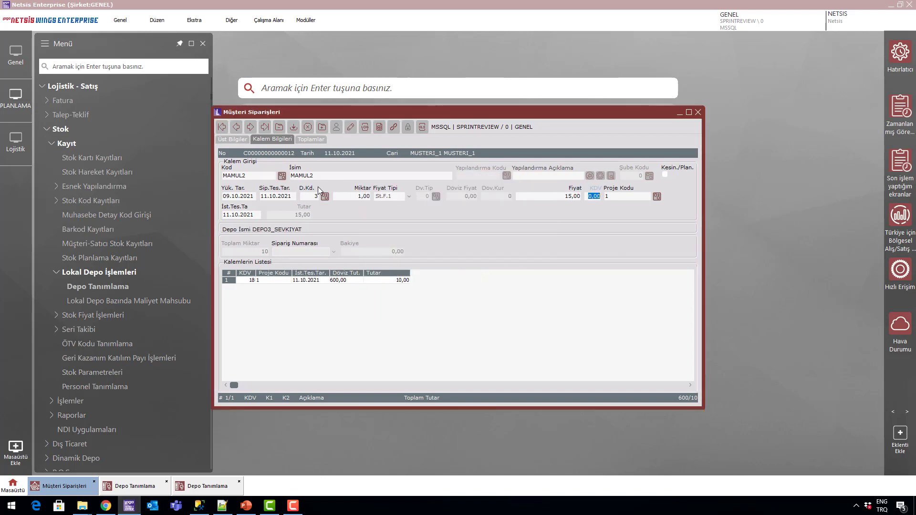
pyautogui.press('Return')
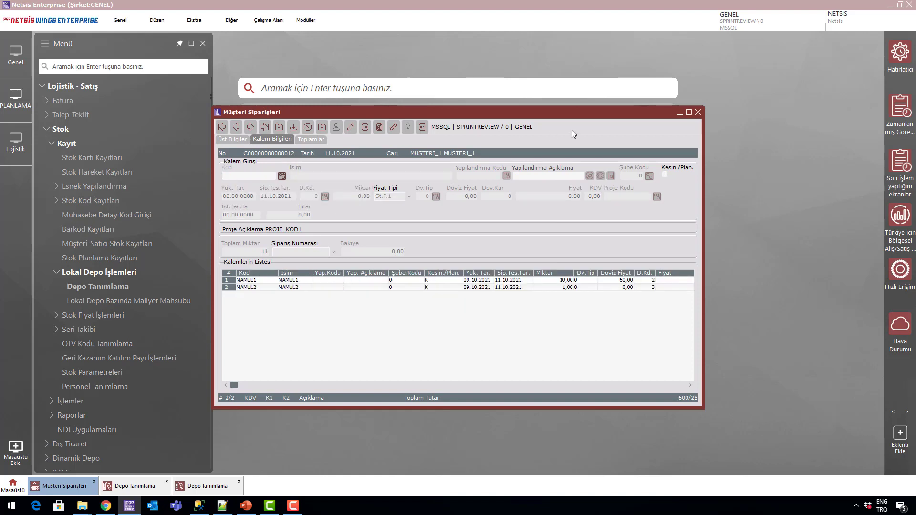
pyautogui.moveTo(442, 111); pyautogui.dragTo(468, 76)
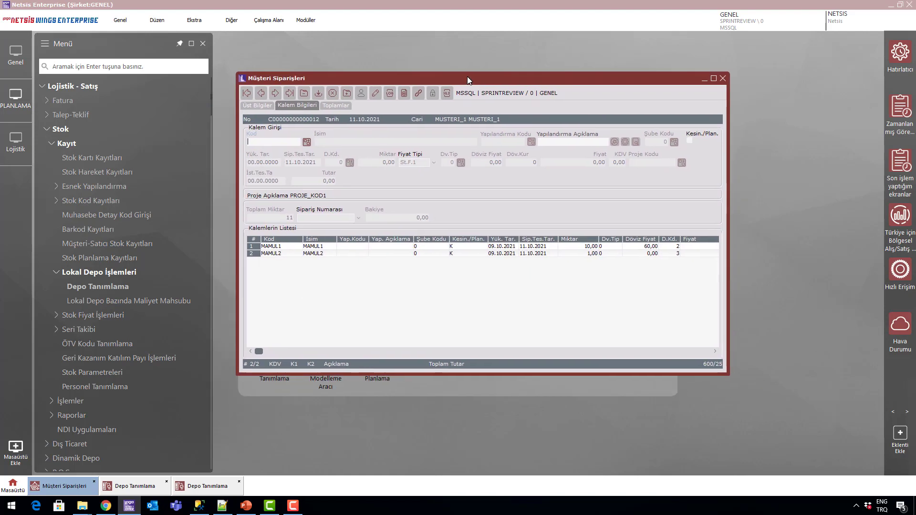